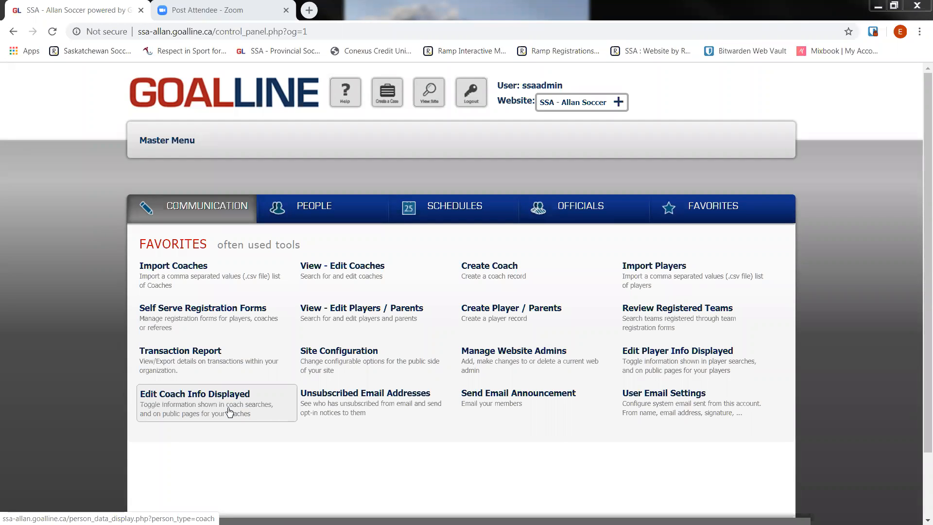
Open the player information display settings and examine which Player Data fields are shown in Player Search.
click(666, 363)
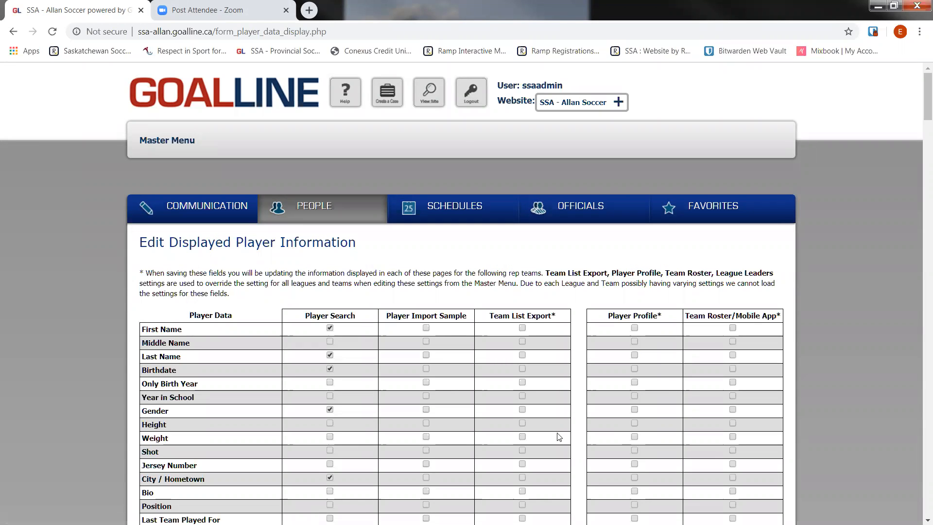
drag(305, 316, 357, 318)
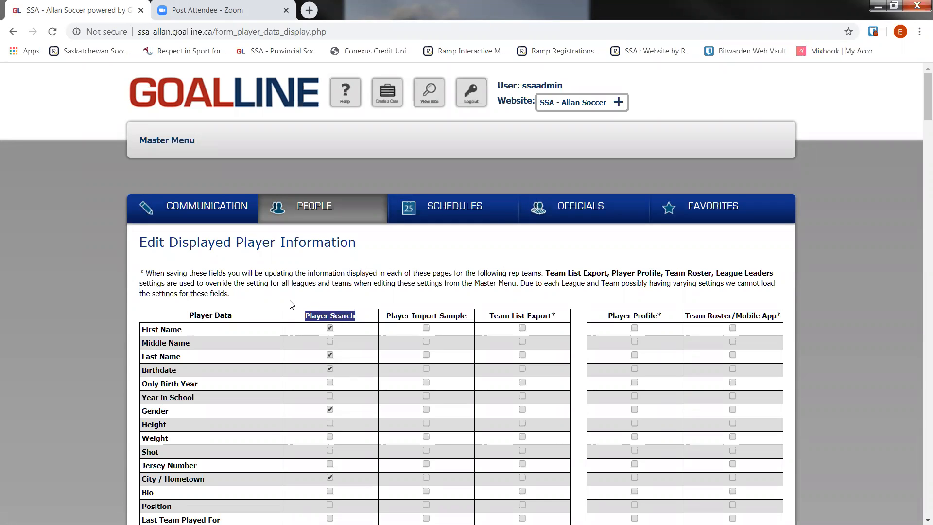
click(297, 317)
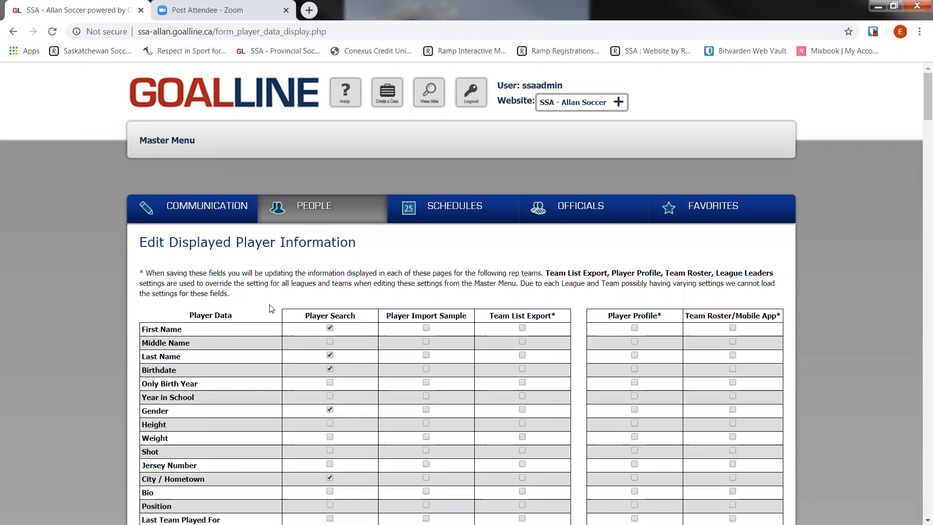
scroll(268, 306, down, 1)
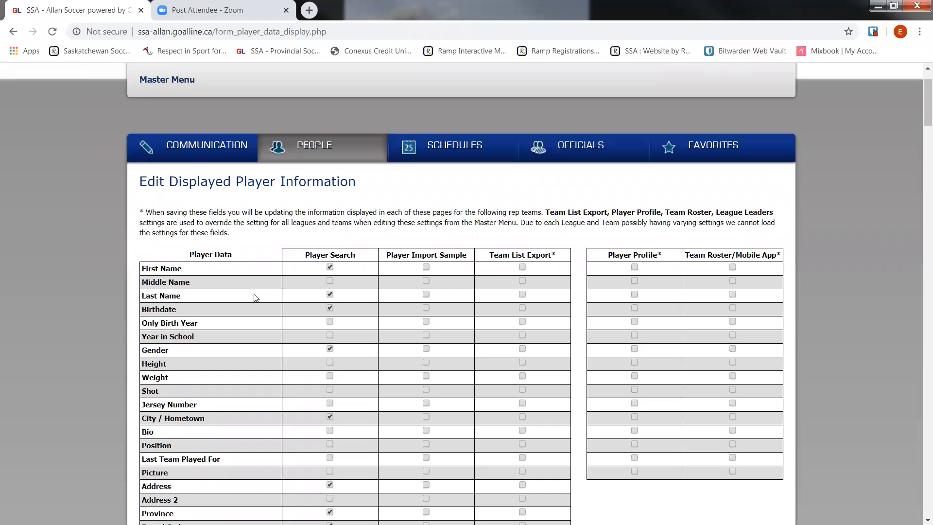
scroll(285, 289, down, 1)
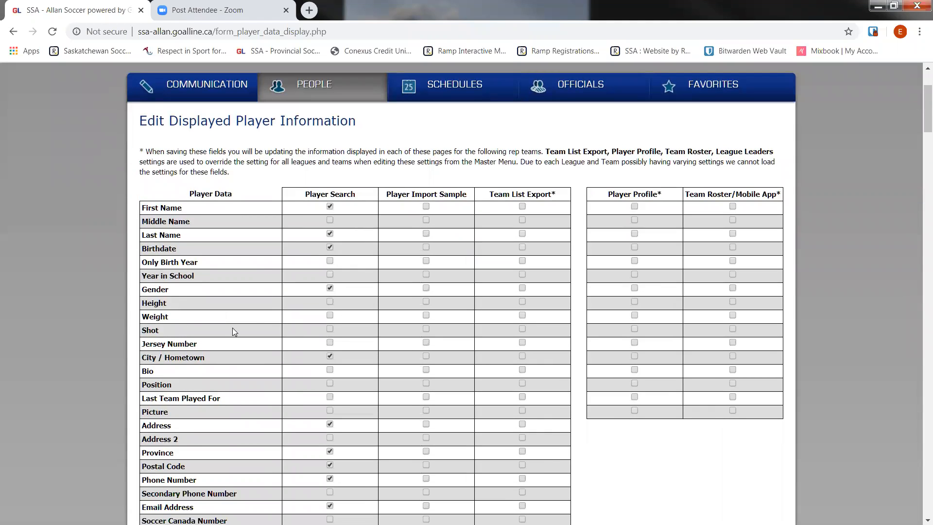
scroll(234, 321, down, 3)
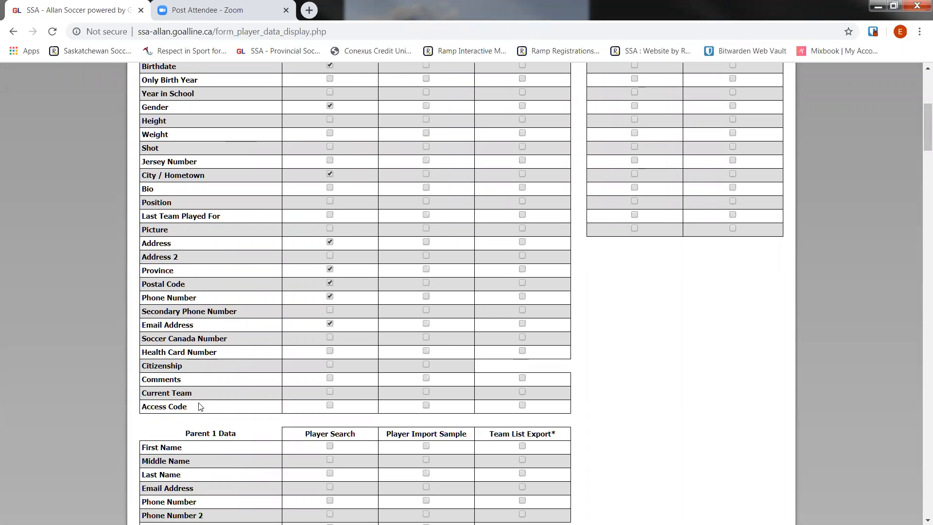
scroll(199, 406, up, 1)
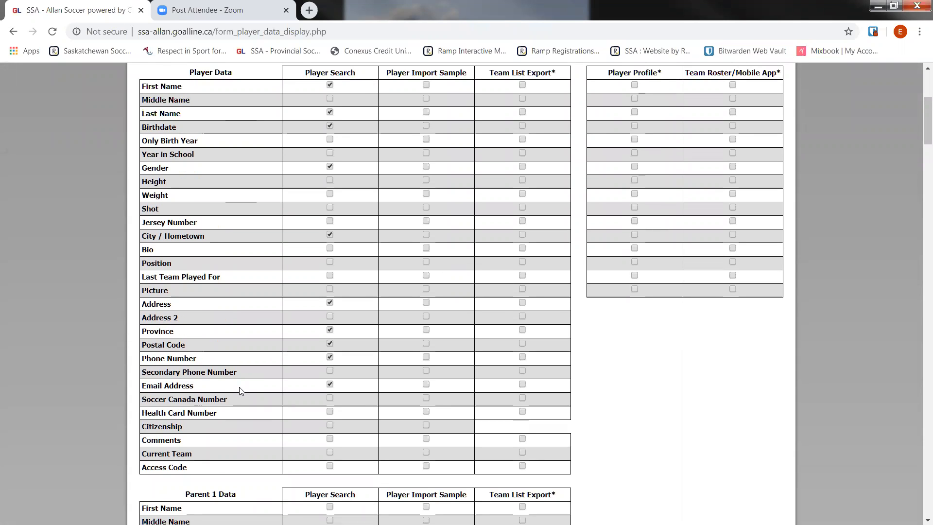
scroll(240, 391, up, 2)
scroll(242, 391, up, 2)
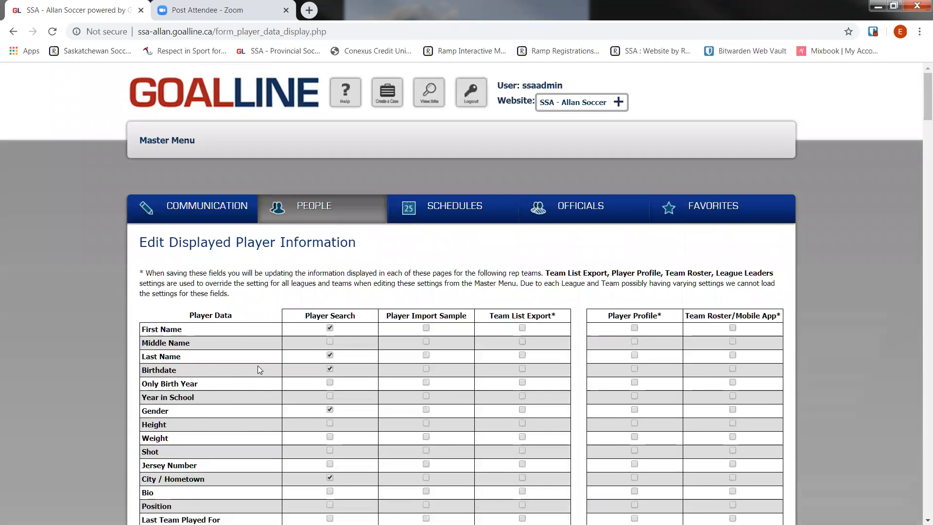
Examine the Parent 1, Parent 2 and Extra Fields sections for each registration form in the player display settings.
scroll(258, 369, down, 3)
scroll(259, 369, down, 7)
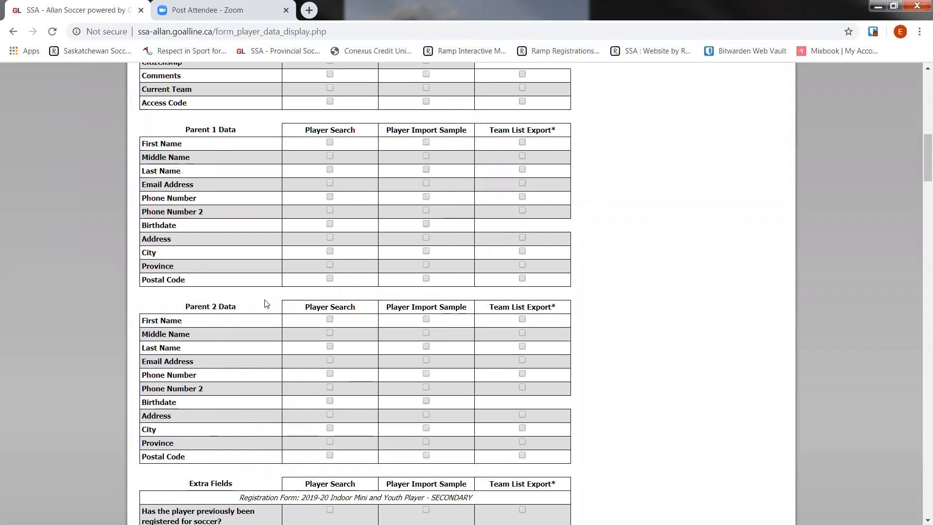
scroll(267, 304, down, 3)
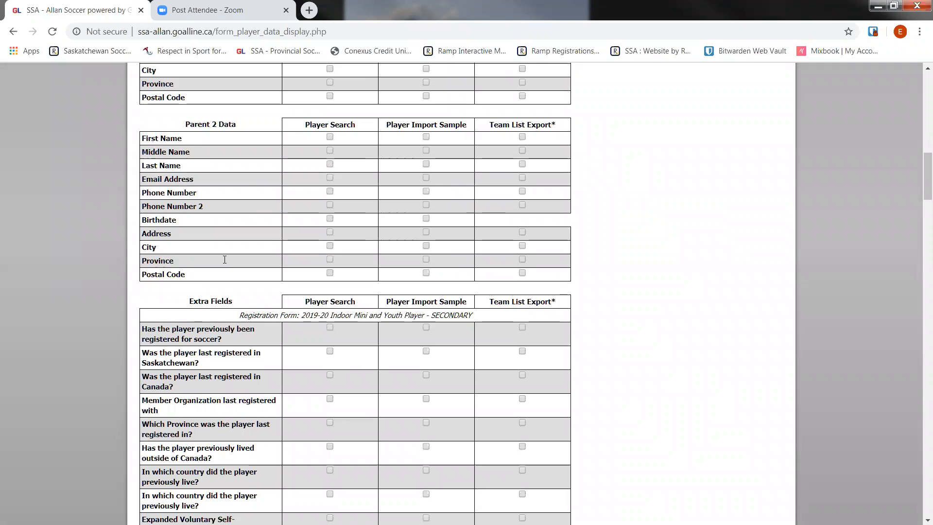
scroll(227, 280, down, 1)
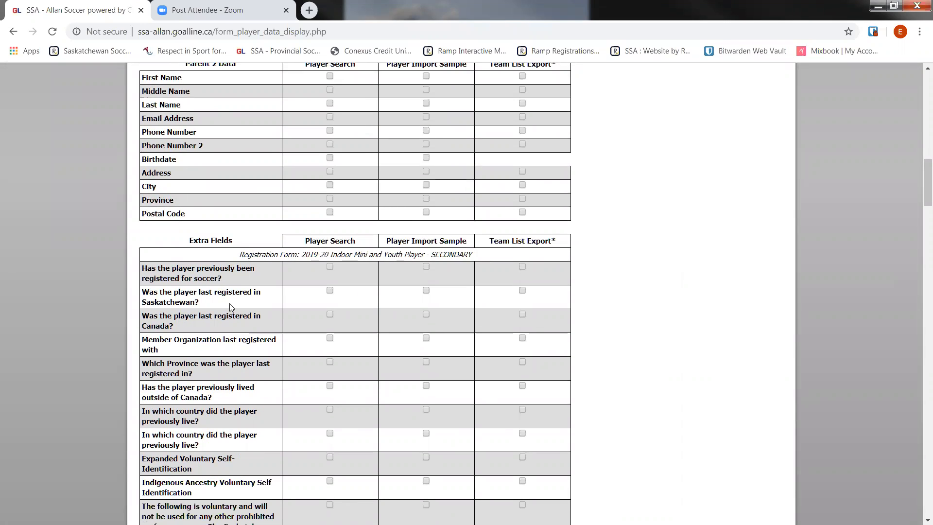
drag(273, 251, 472, 255)
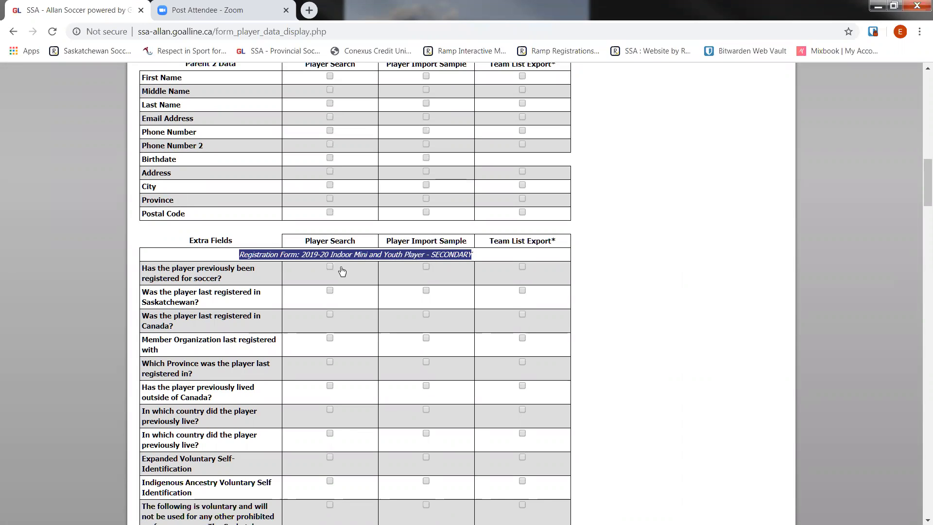
click(284, 254)
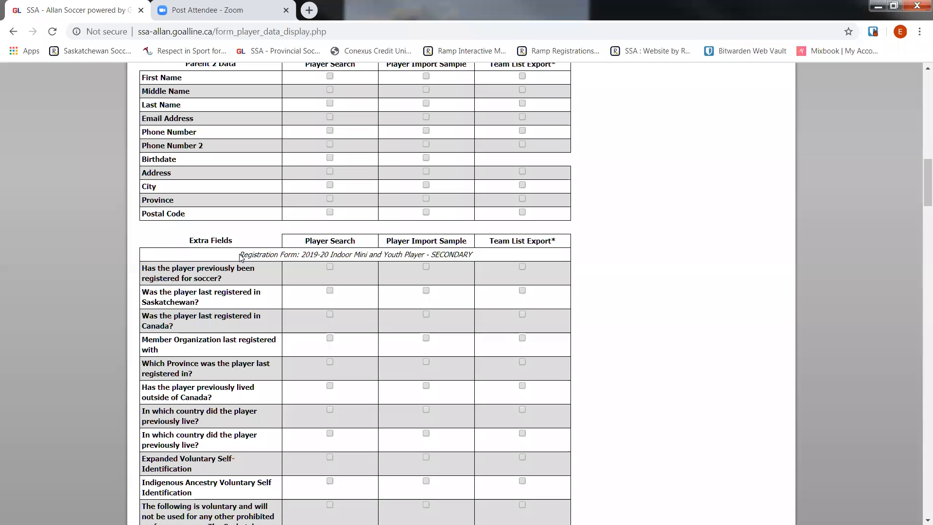
scroll(271, 244, down, 6)
scroll(271, 244, down, 5)
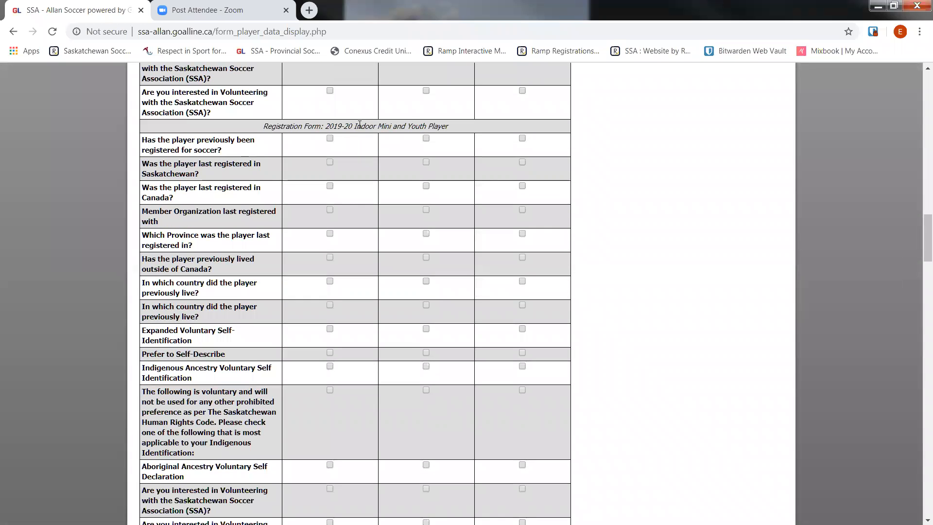
scroll(214, 228, down, 10)
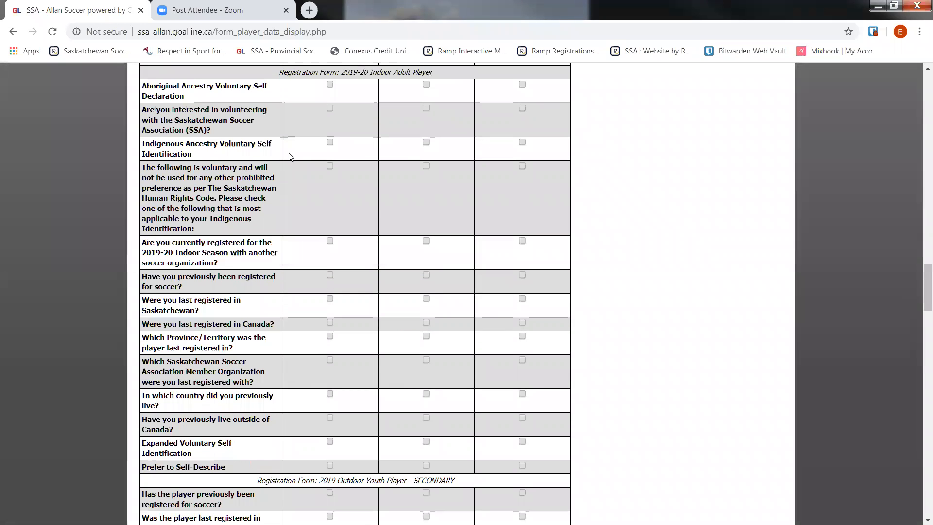
drag(318, 71, 446, 142)
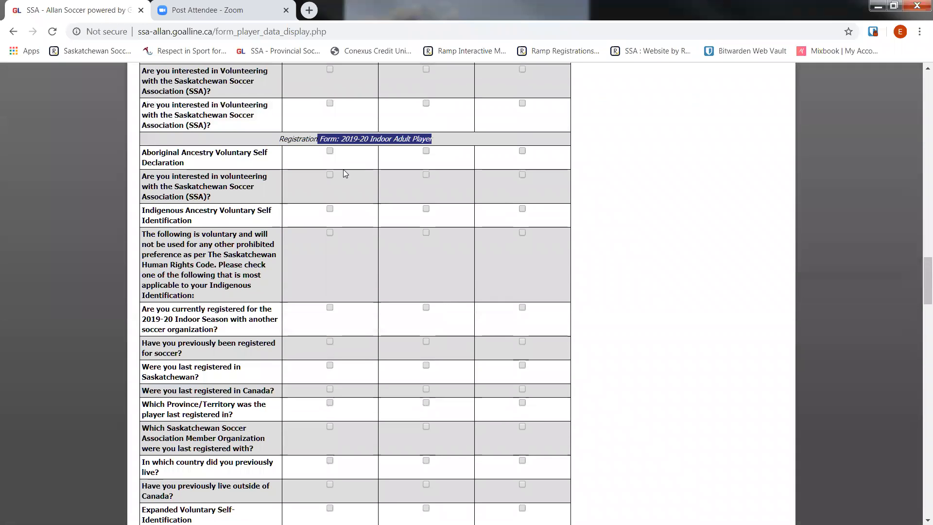
scroll(121, 238, down, 4)
scroll(121, 240, down, 20)
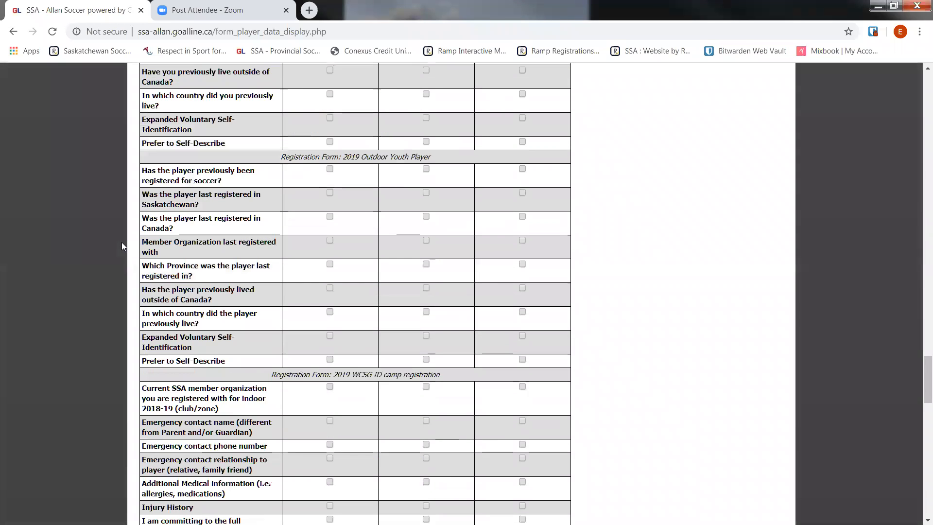
scroll(122, 246, down, 15)
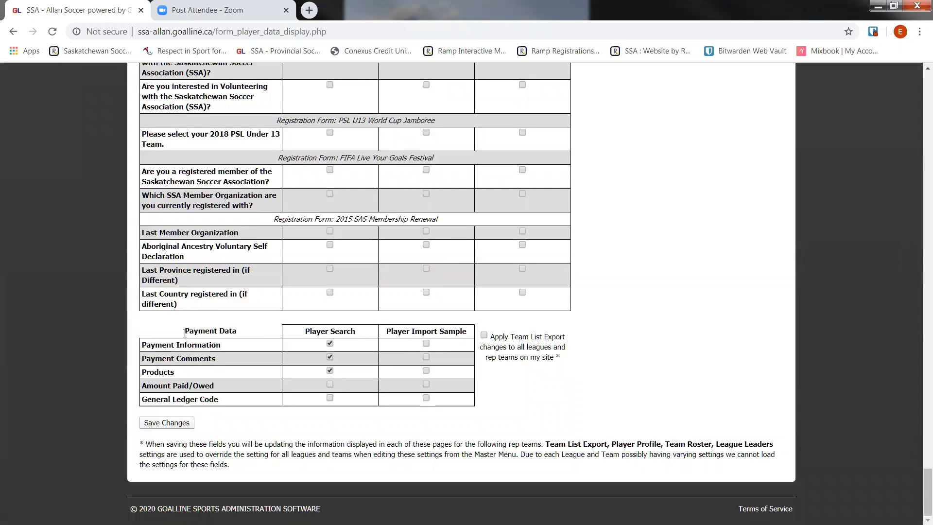
Check the Payment Data fields for Player Search and save the player display settings.
drag(184, 331, 238, 332)
click(330, 357)
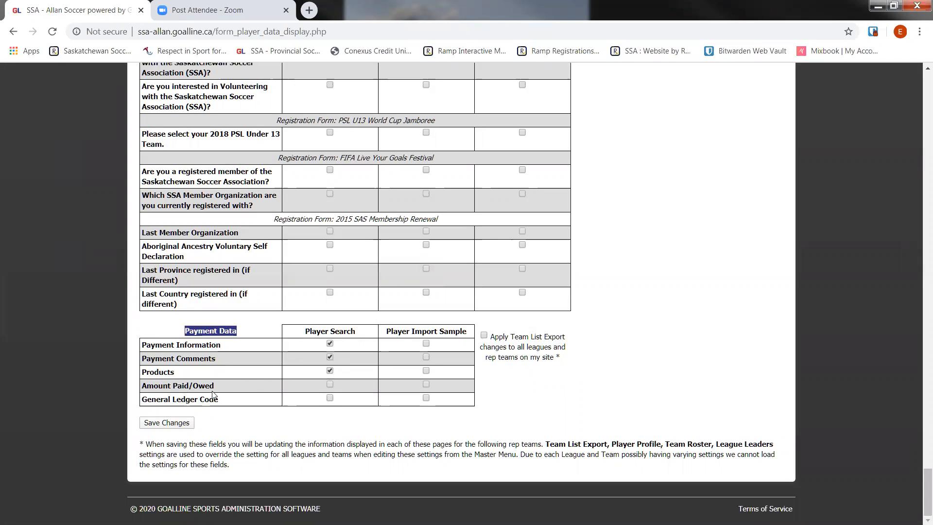
click(183, 423)
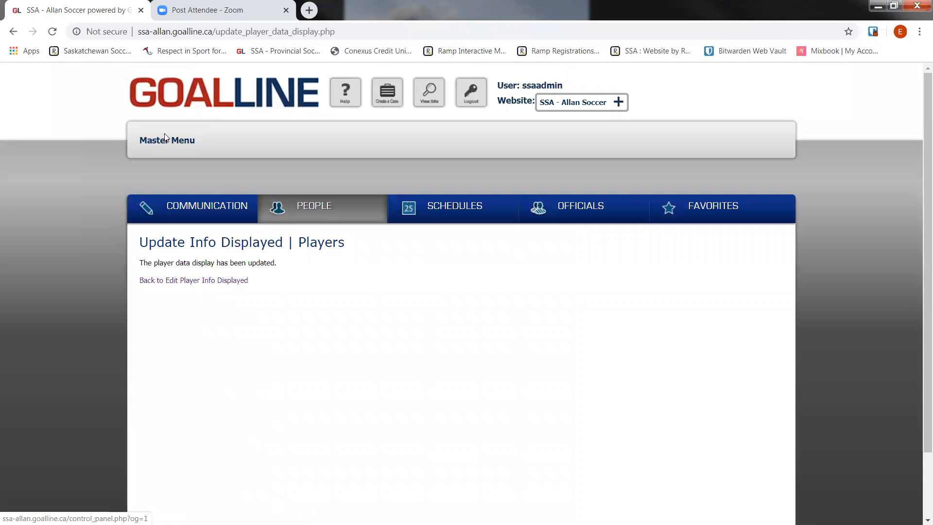
Open the coach information display settings and show First Name, Middle Name, Last Name, Gender, City / Hometown and Address in Coach Search.
click(167, 140)
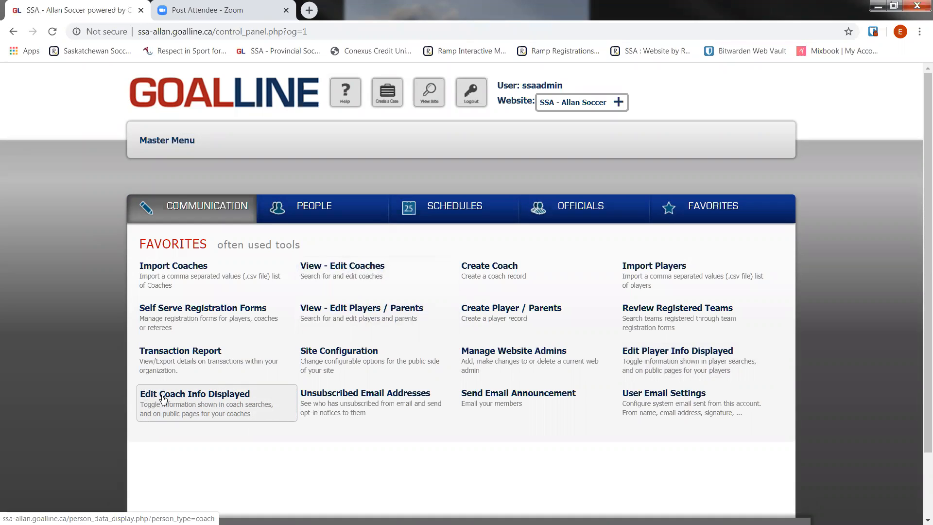
click(199, 395)
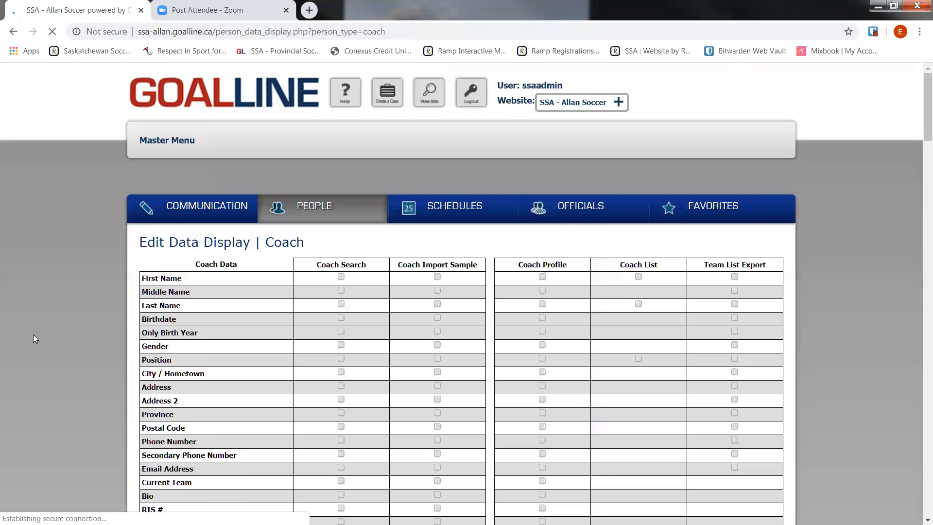
click(342, 290)
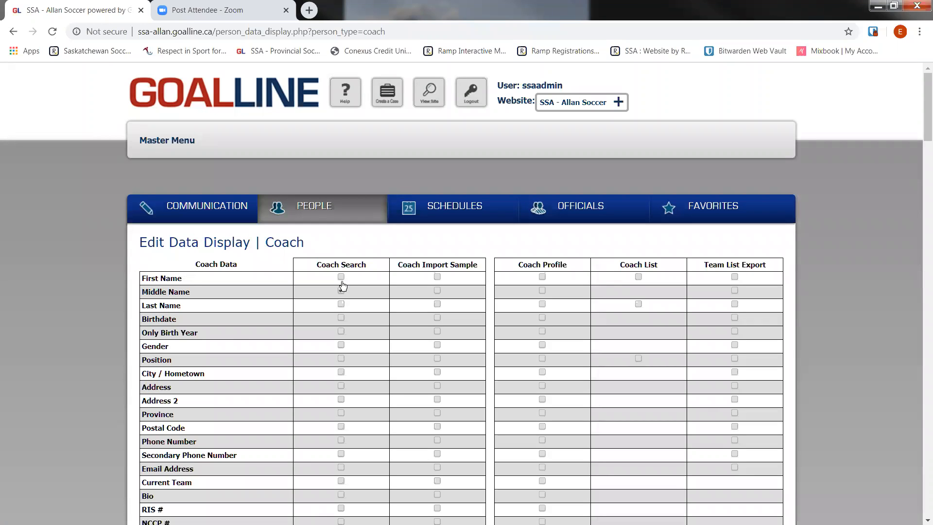
click(341, 304)
click(341, 344)
click(341, 373)
click(341, 387)
Include the RIS # and NCCP # fields in Coach Search.
scroll(292, 432, down, 1)
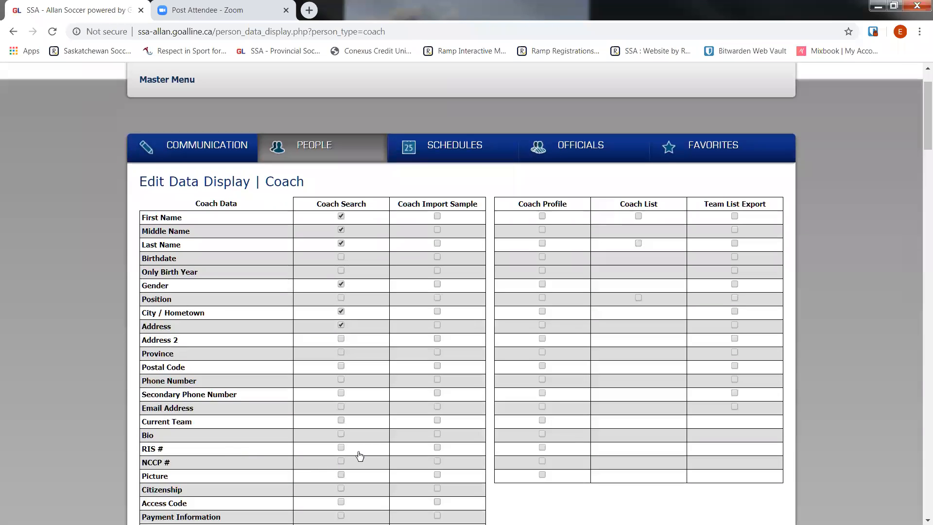
click(341, 447)
click(341, 460)
Go through the remaining coach data and registration form extra fields and save the coach display settings.
scroll(235, 410, down, 1)
scroll(159, 398, down, 1)
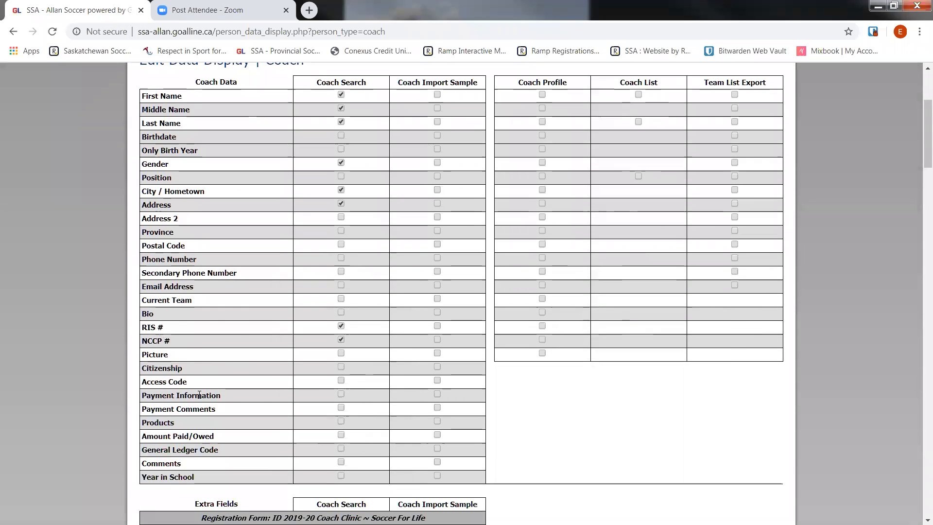
scroll(201, 394, down, 1)
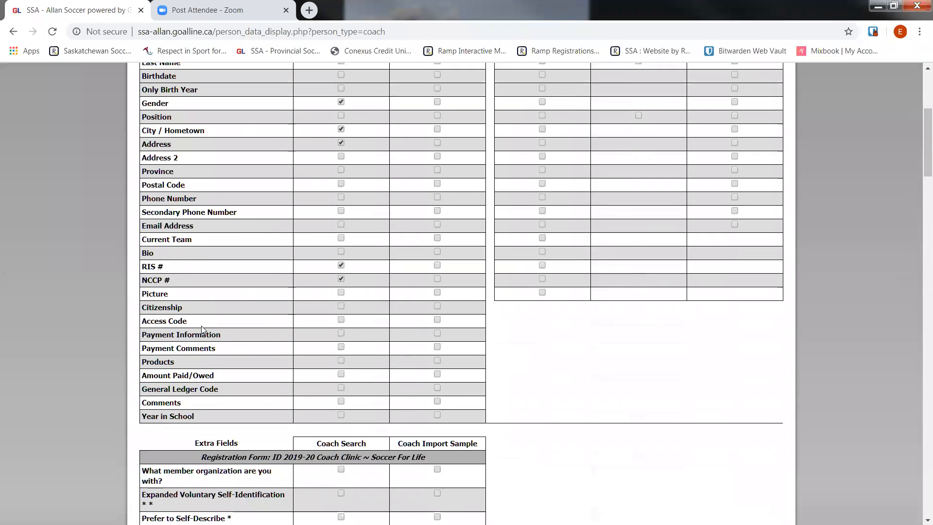
scroll(223, 393, down, 1)
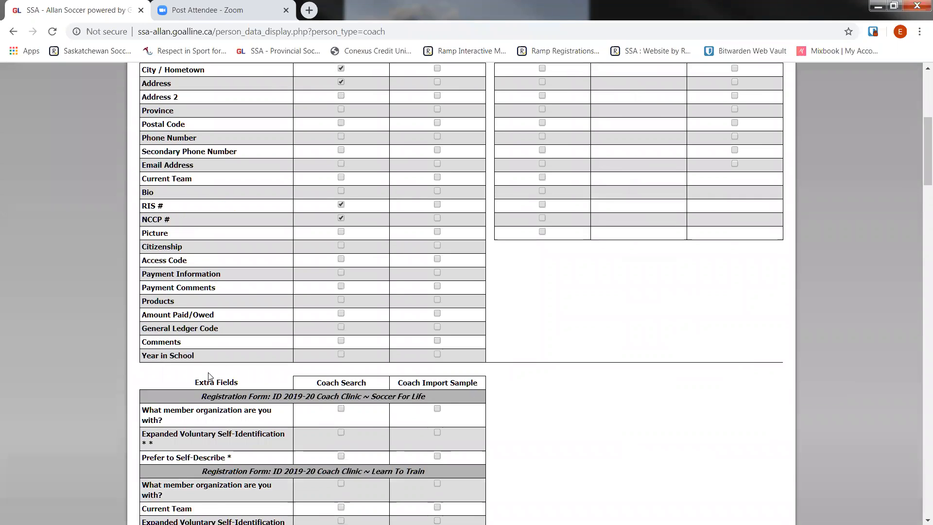
scroll(210, 377, down, 2)
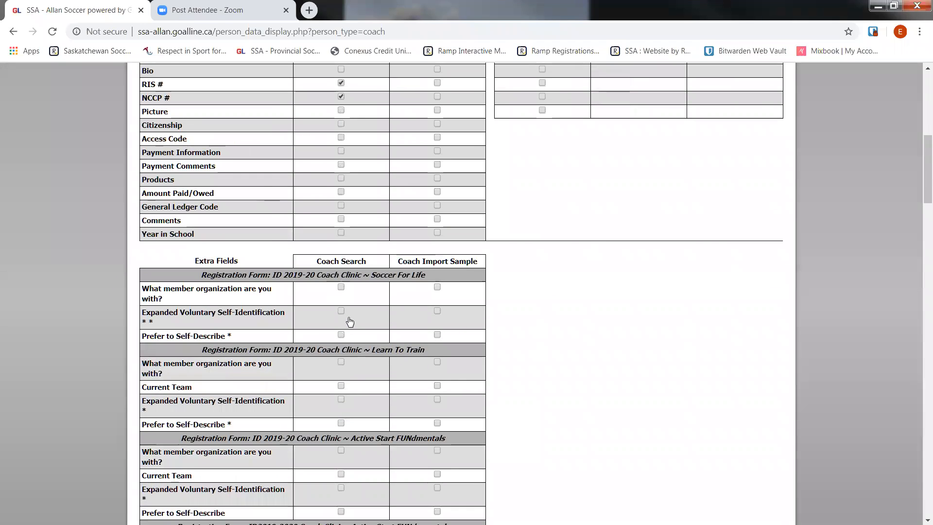
scroll(343, 343, down, 5)
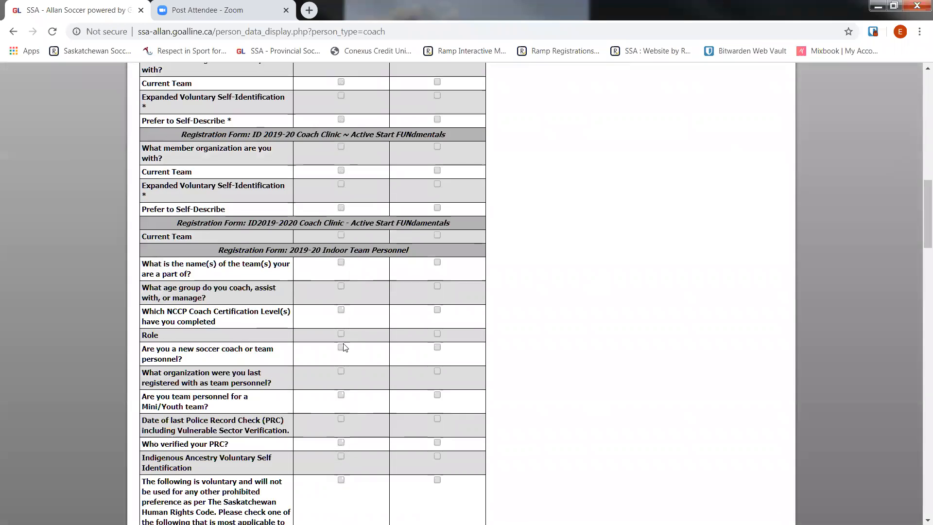
scroll(343, 347, down, 6)
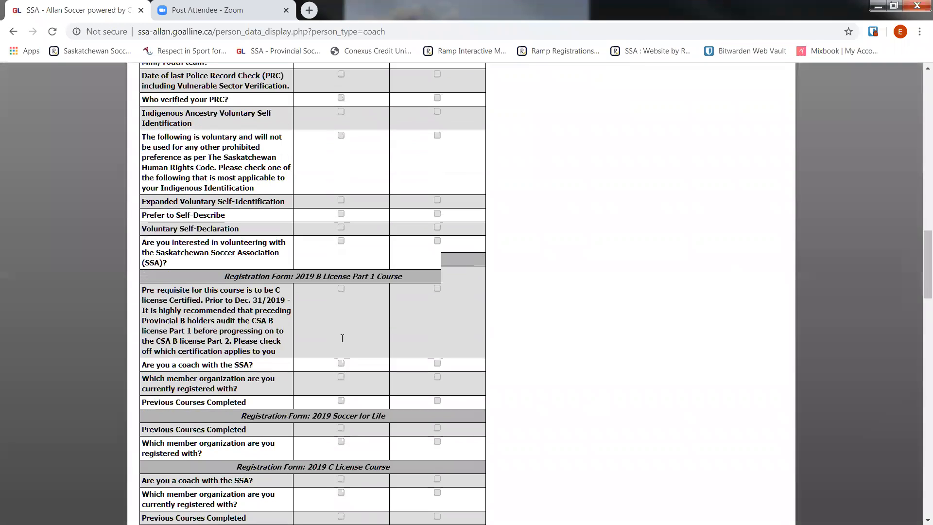
scroll(343, 339, down, 15)
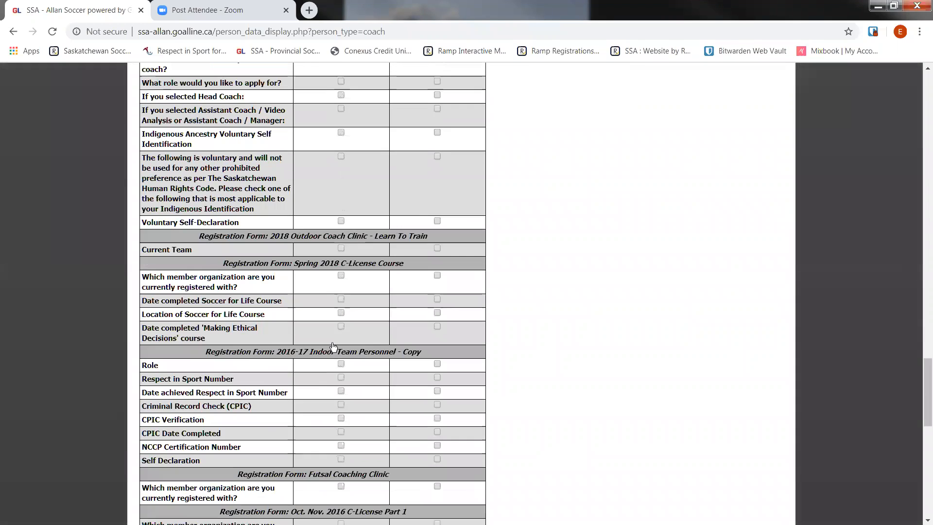
scroll(334, 346, down, 10)
click(158, 441)
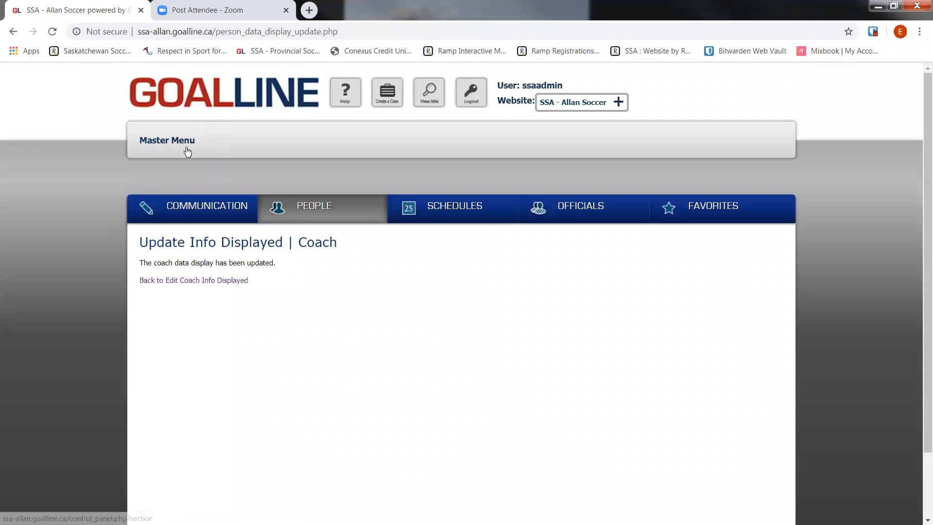
Return to the master menu, open the player and parent search and switch to its new search version.
click(176, 144)
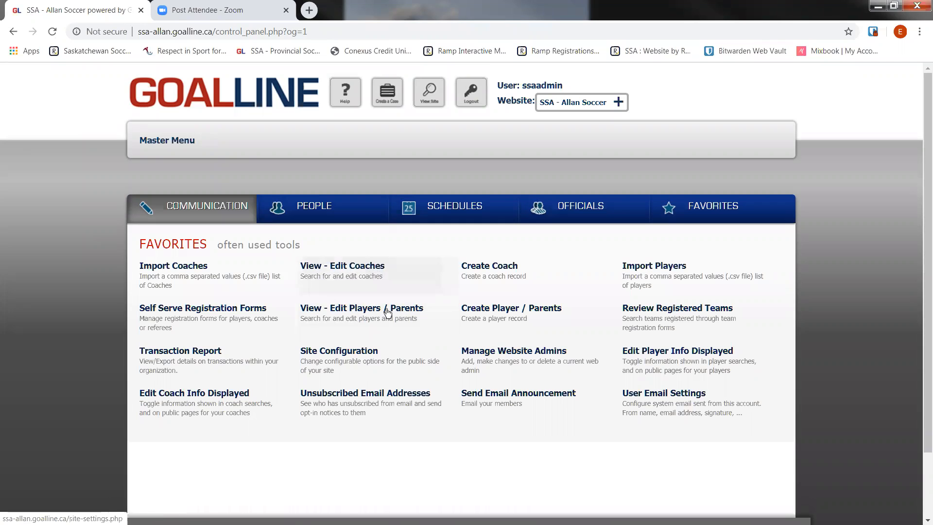
click(388, 311)
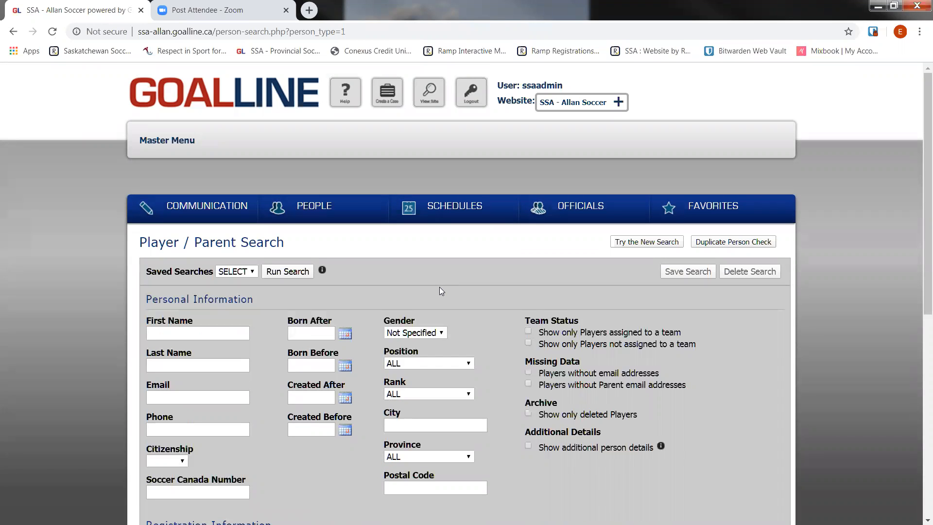
scroll(439, 291, down, 2)
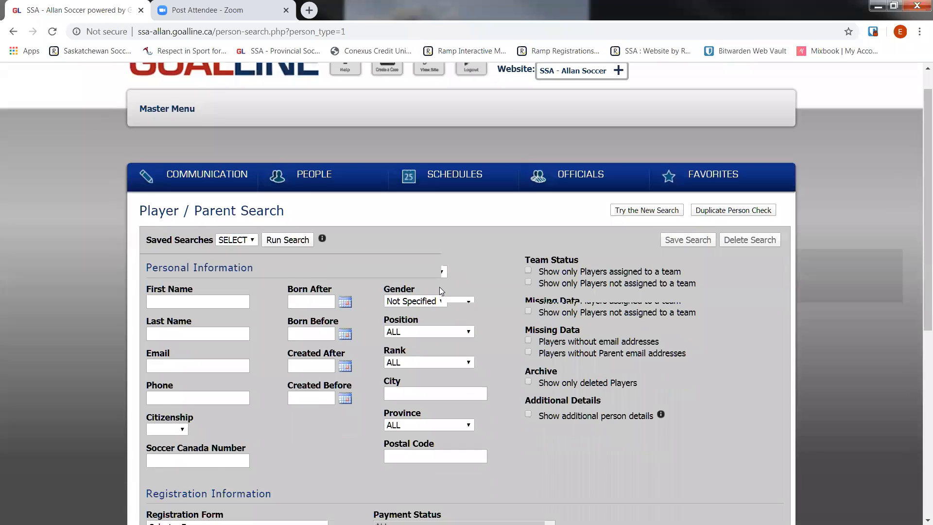
scroll(632, 417, up, 2)
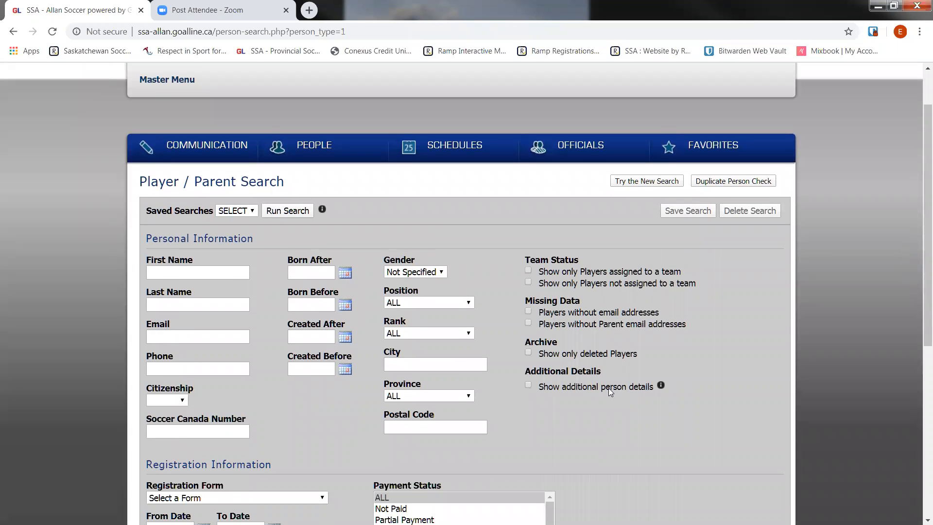
click(634, 184)
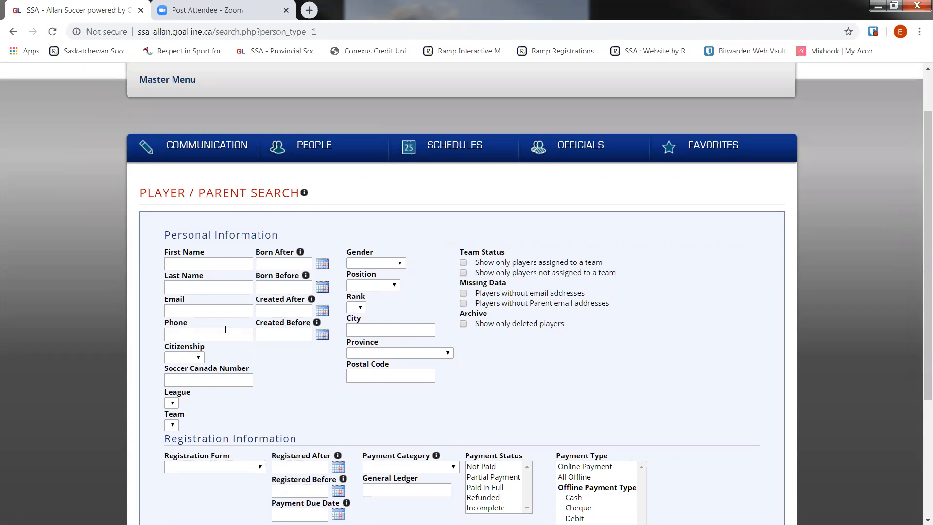
scroll(225, 329, down, 2)
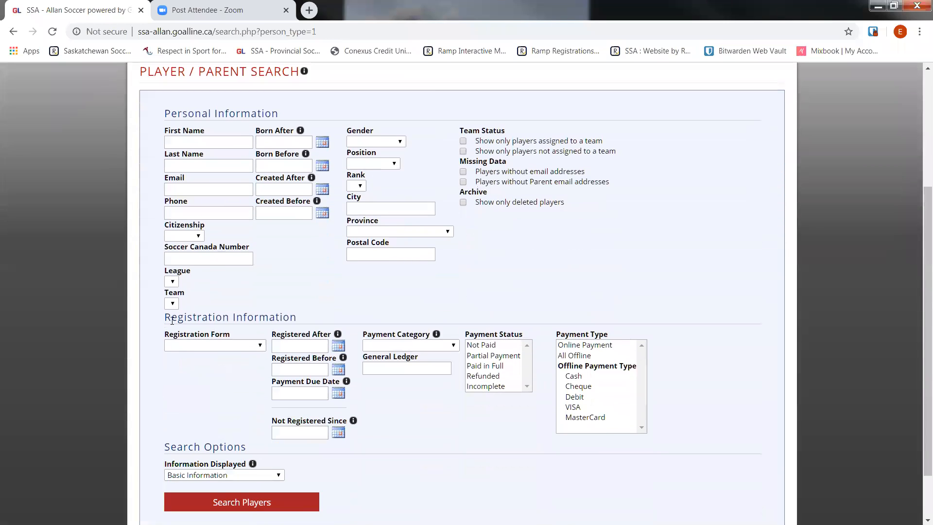
drag(299, 319, 165, 319)
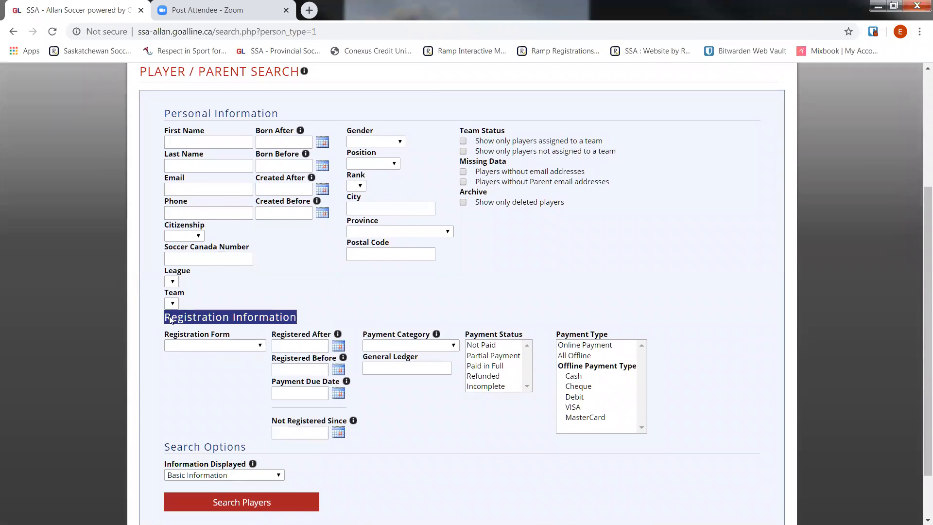
click(356, 307)
scroll(272, 306, down, 2)
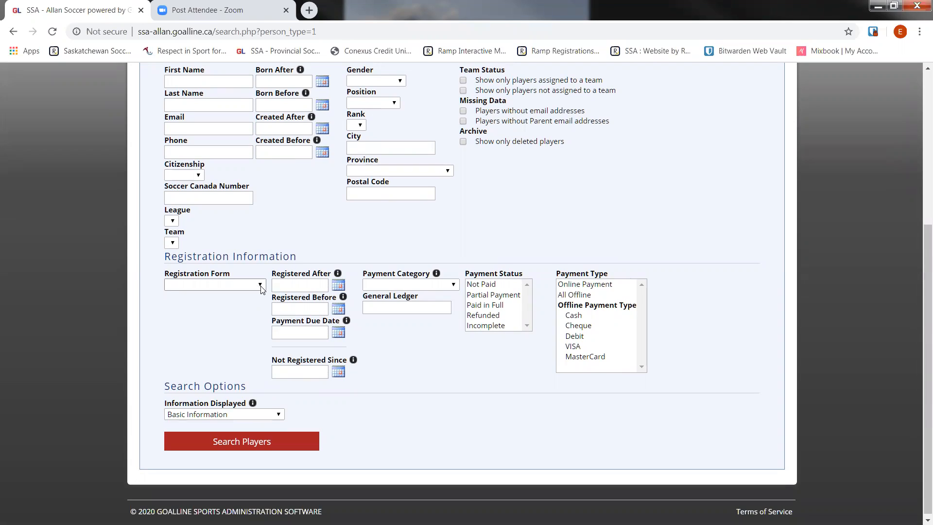
click(260, 287)
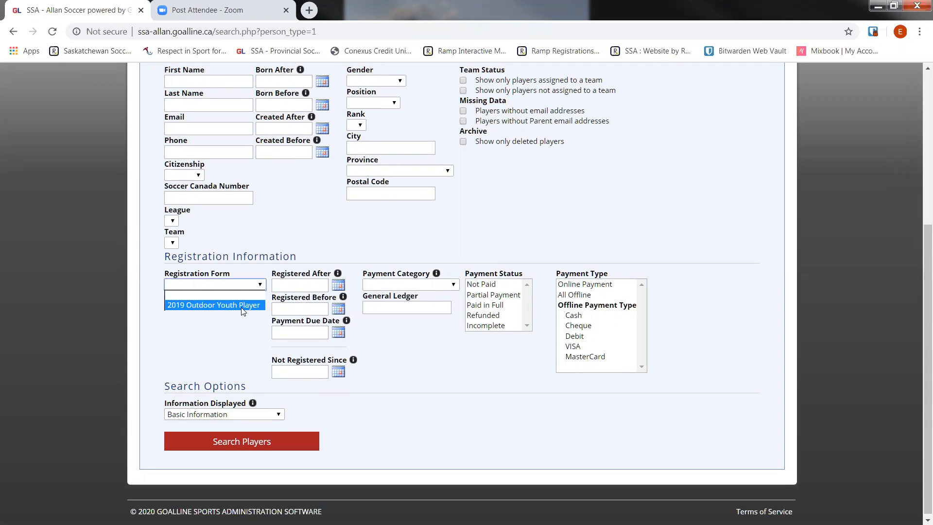
click(204, 304)
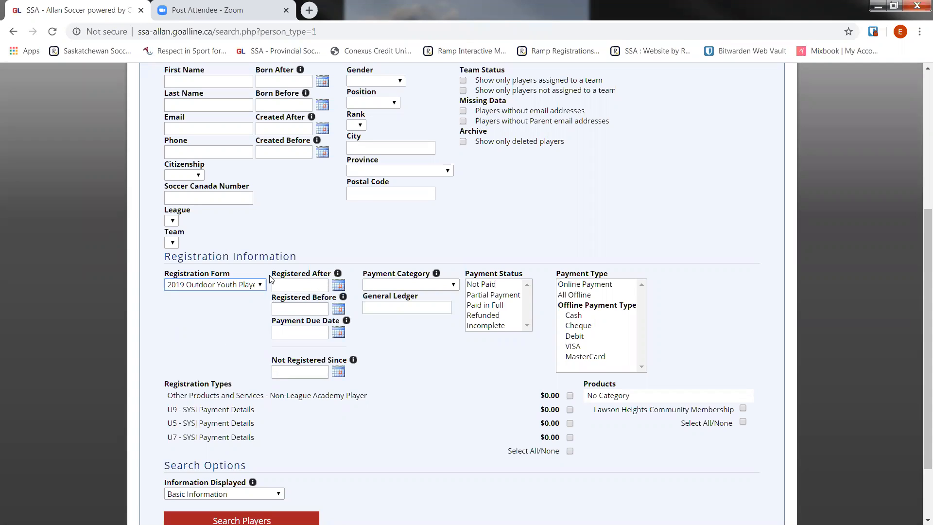
drag(270, 275, 342, 274)
click(238, 285)
click(240, 294)
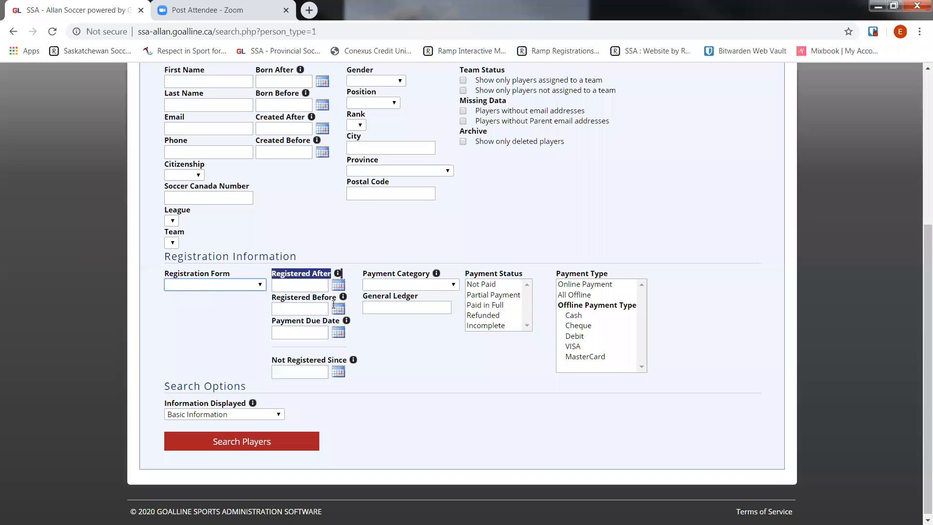
click(311, 284)
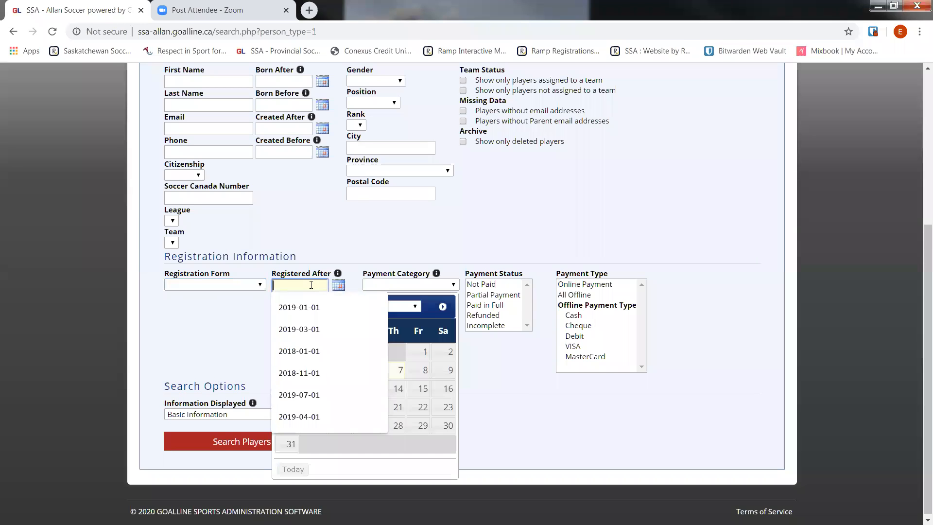
click(249, 330)
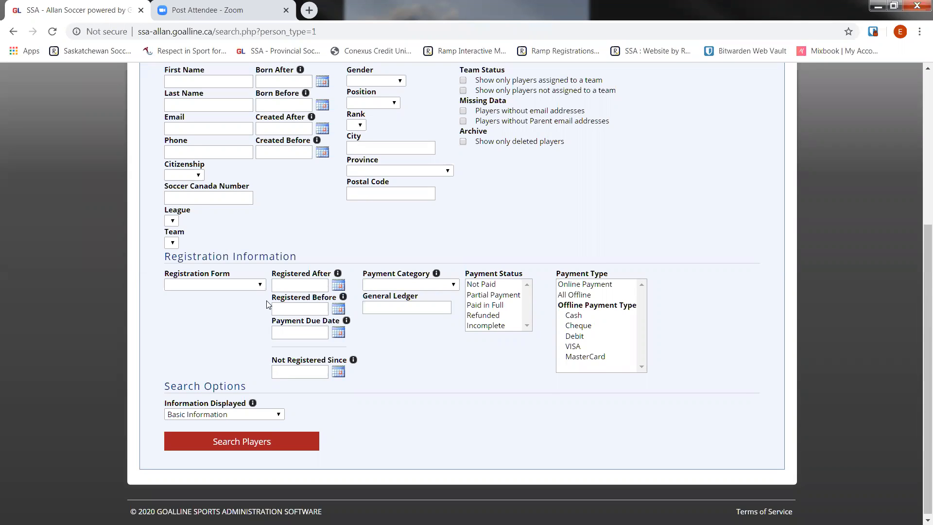
Filter the search to the 2019 Outdoor Youth Player form, registered after 2019-01-01 and before 2019-12-31.
click(235, 285)
click(227, 304)
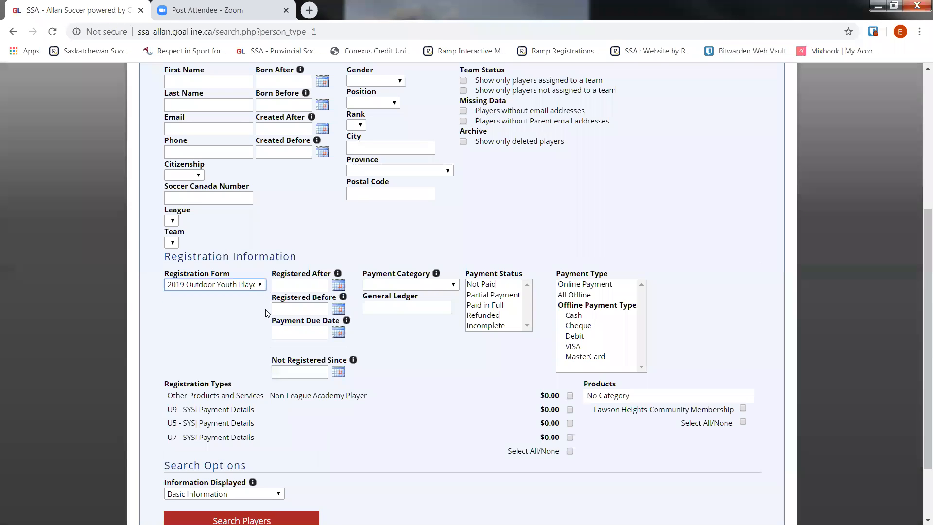
click(299, 286)
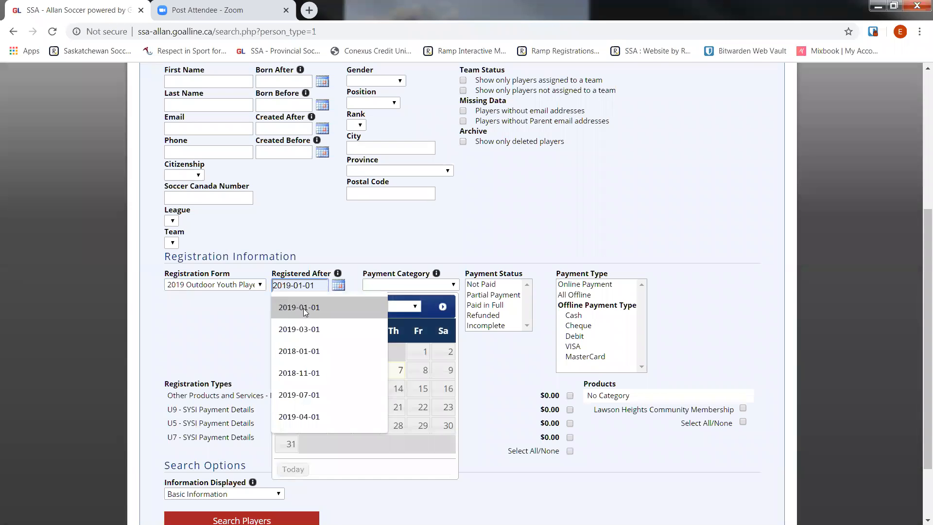
click(303, 309)
click(260, 313)
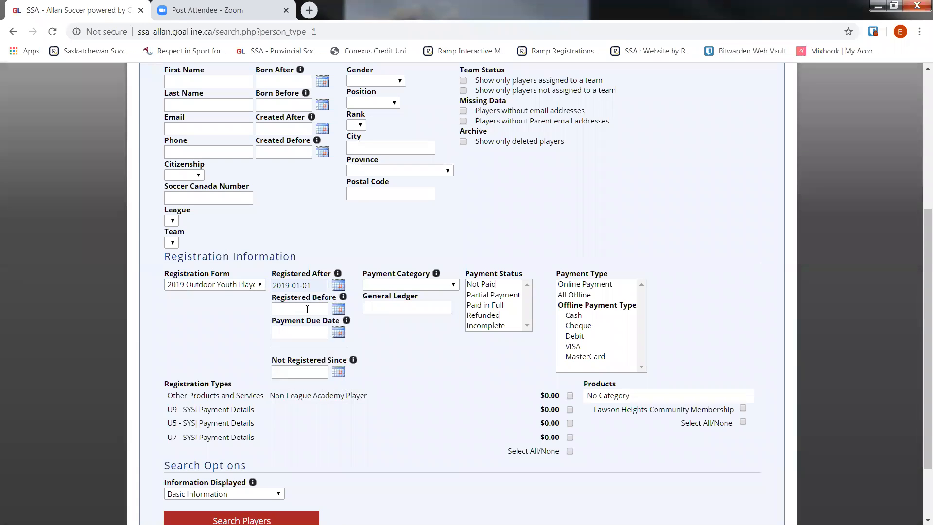
click(304, 309)
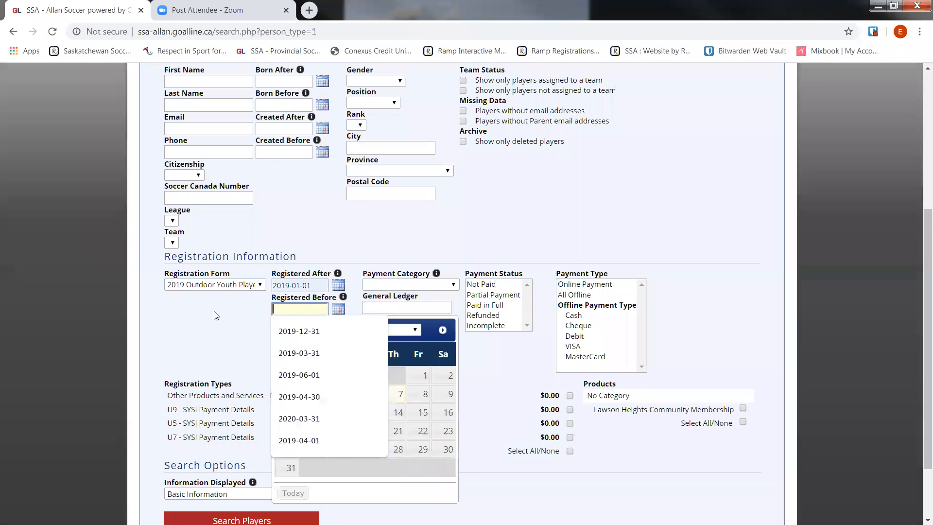
click(327, 331)
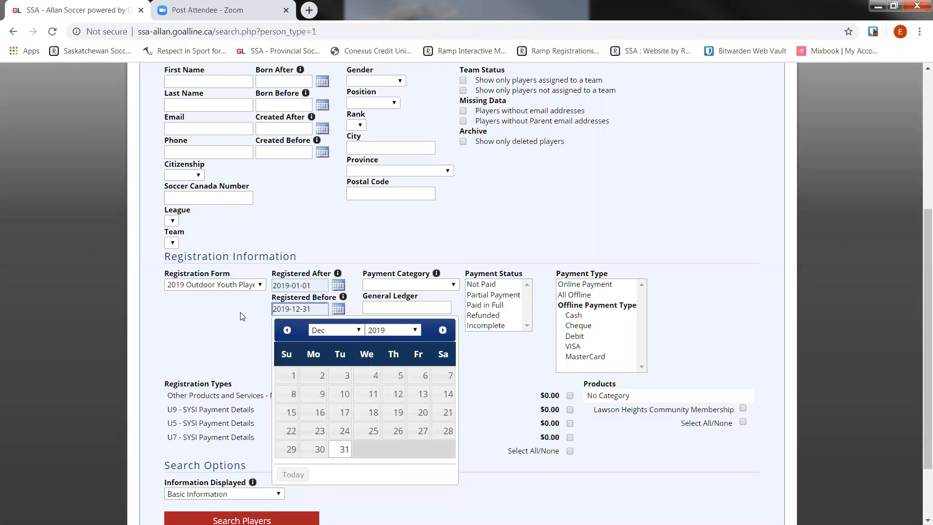
click(241, 312)
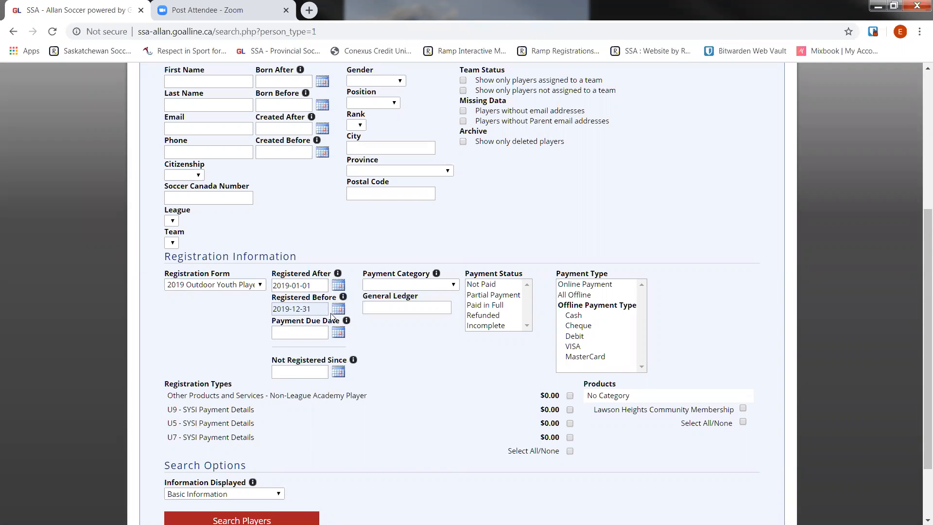
Search players across all registration types with Show Additional Person Details and export the results.
click(534, 451)
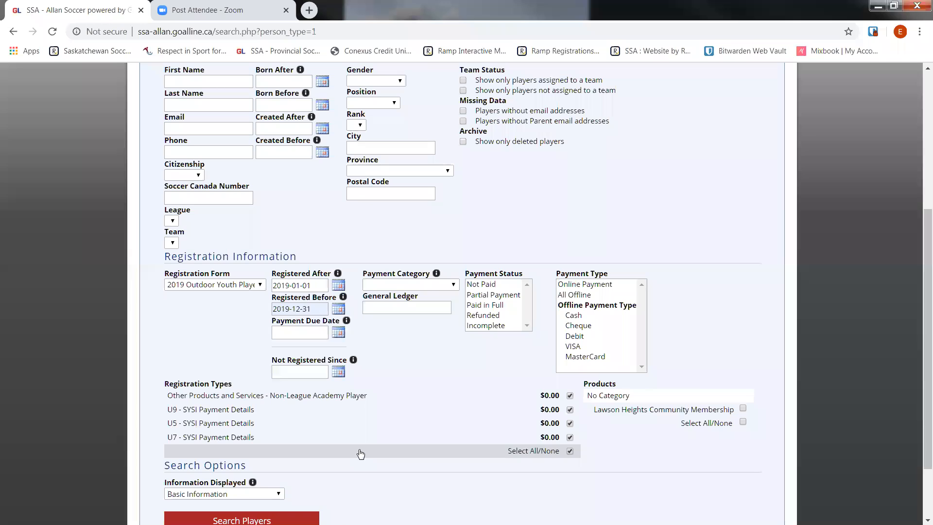
scroll(198, 338, down, 1)
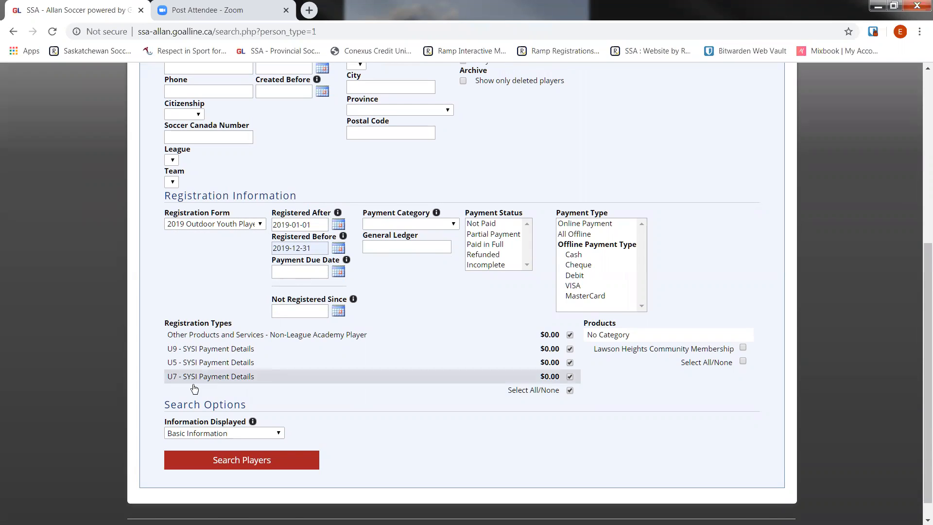
scroll(197, 388, down, 1)
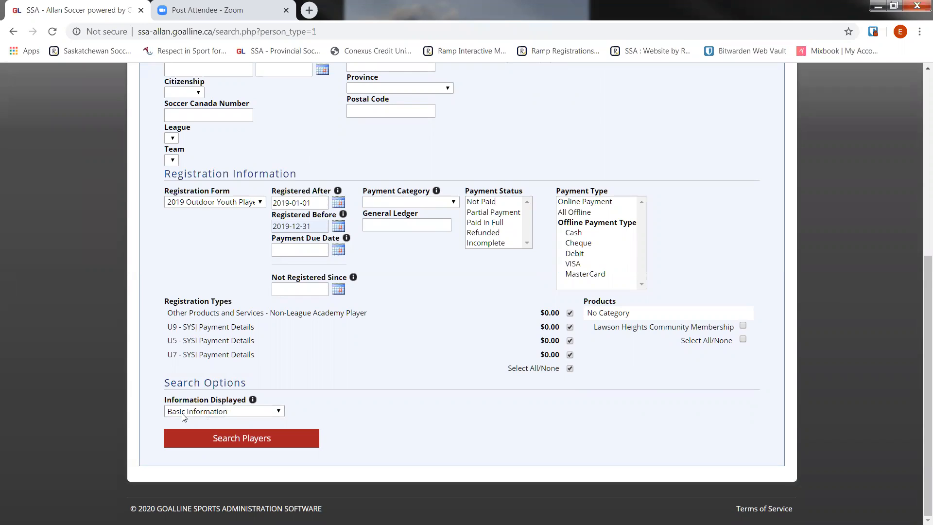
click(251, 414)
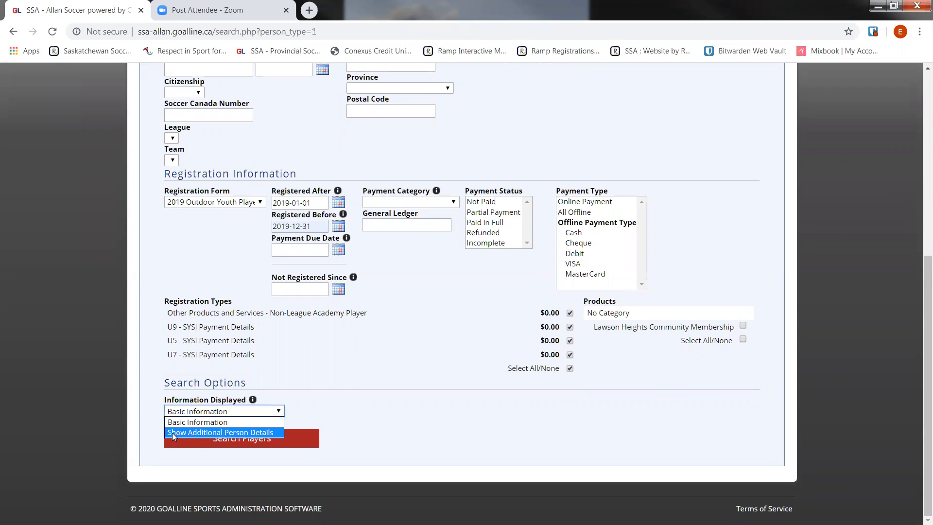
click(247, 432)
click(280, 446)
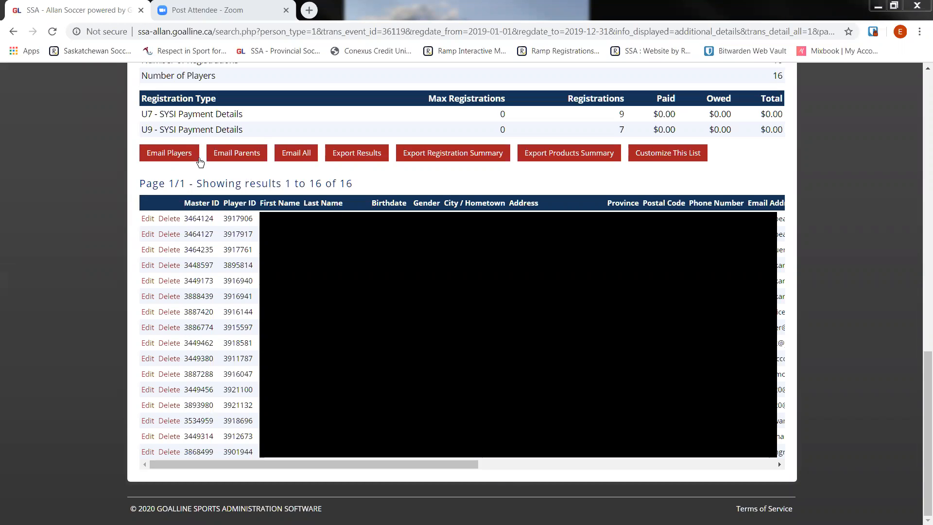
click(363, 155)
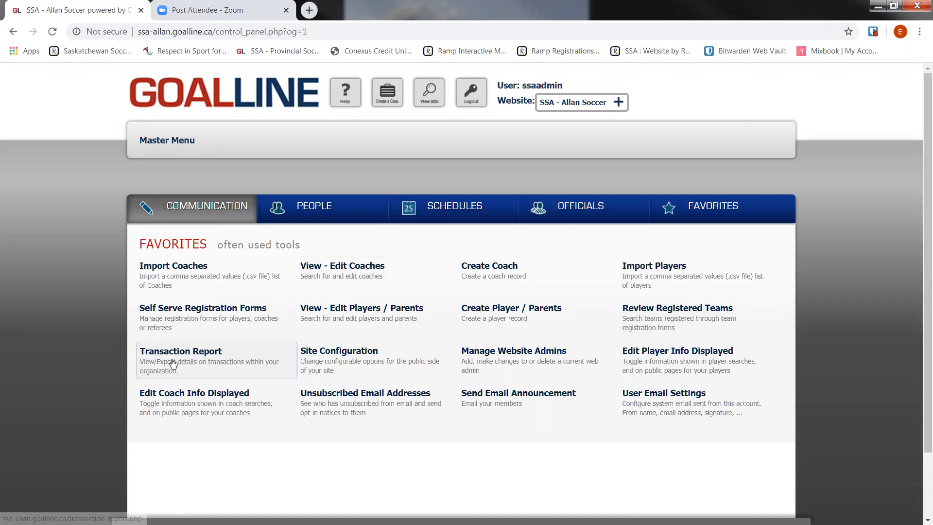
Run the Transaction Report with its From Date set to 2019-05-01.
click(223, 358)
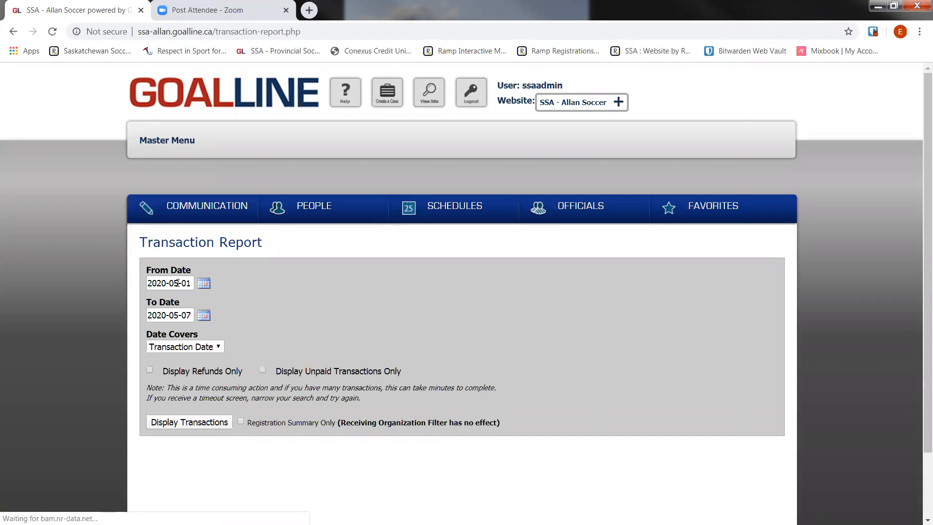
click(178, 283)
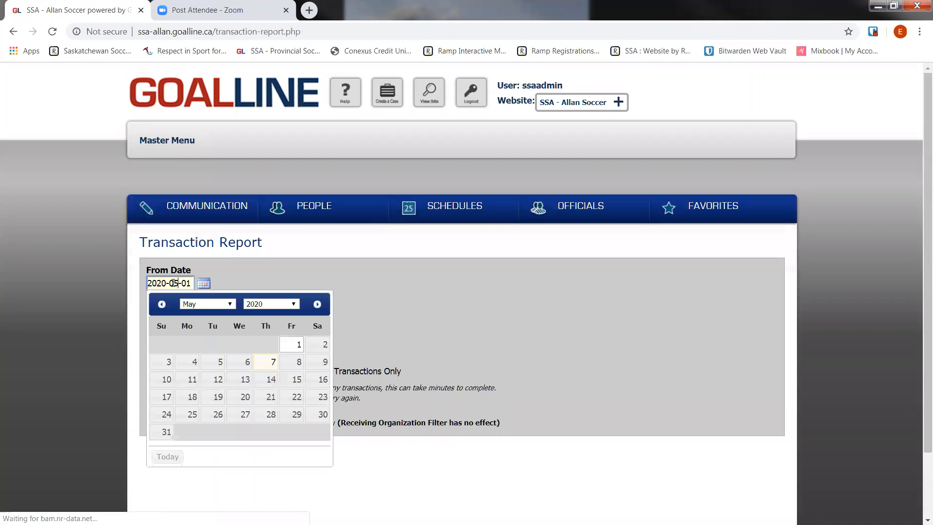
click(207, 304)
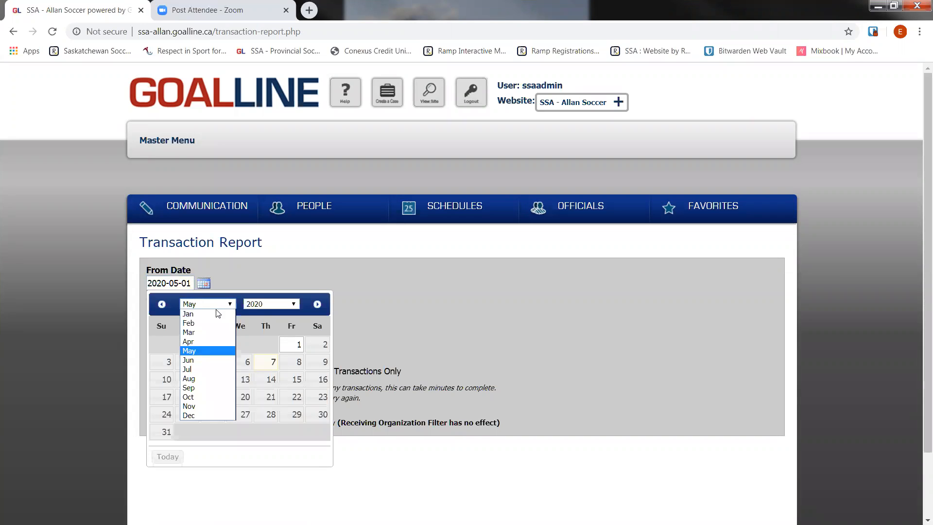
click(217, 314)
click(265, 304)
scroll(287, 475, up, 1)
drag(294, 466, 294, 487)
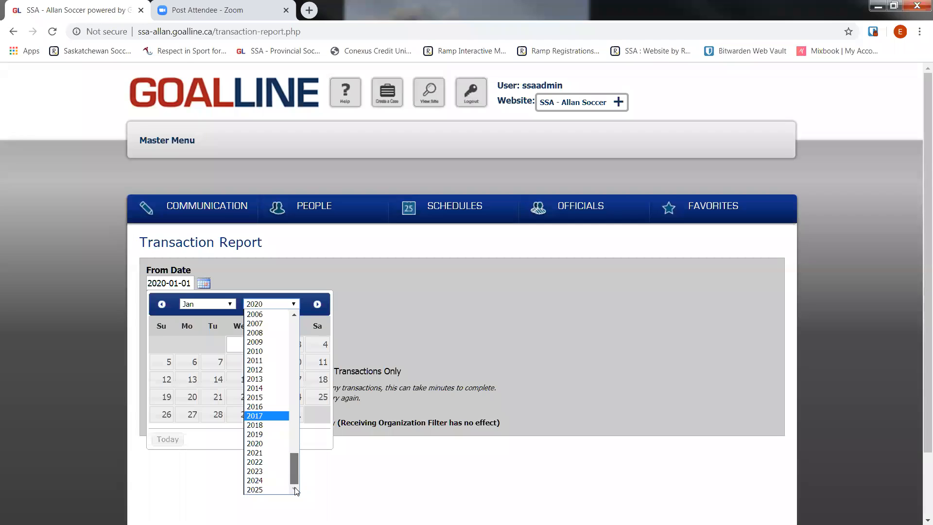
click(261, 434)
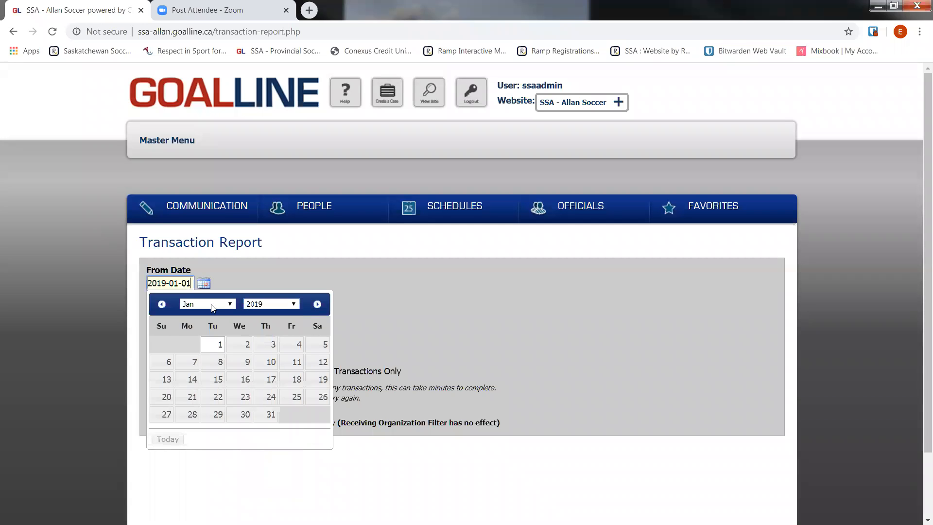
click(209, 304)
click(199, 351)
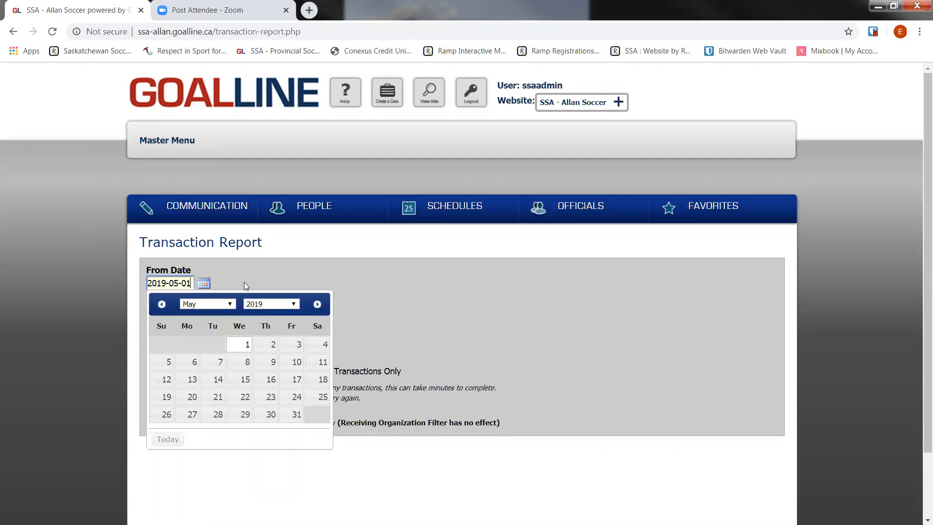
click(244, 282)
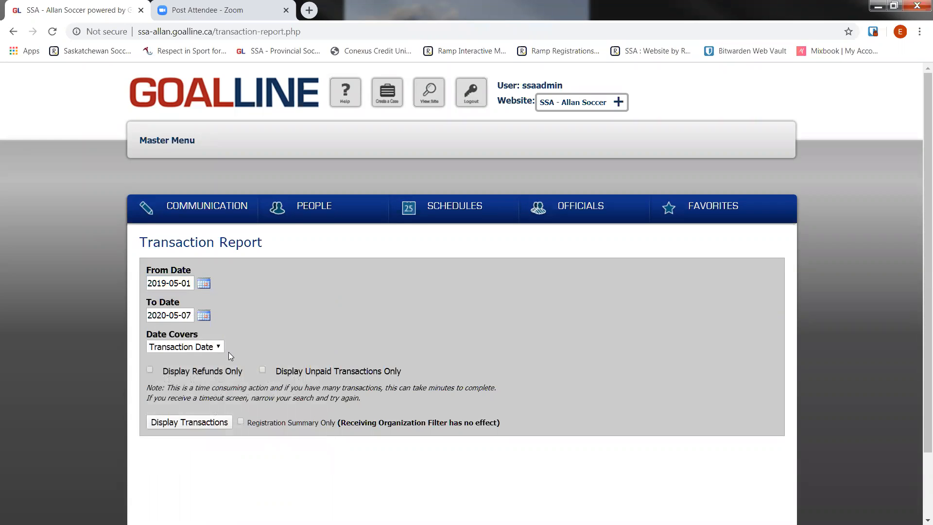
click(165, 422)
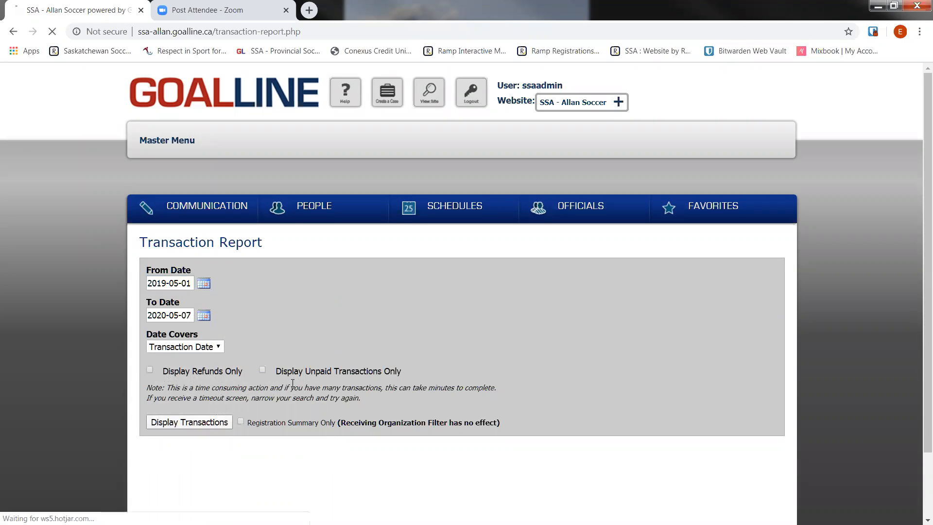